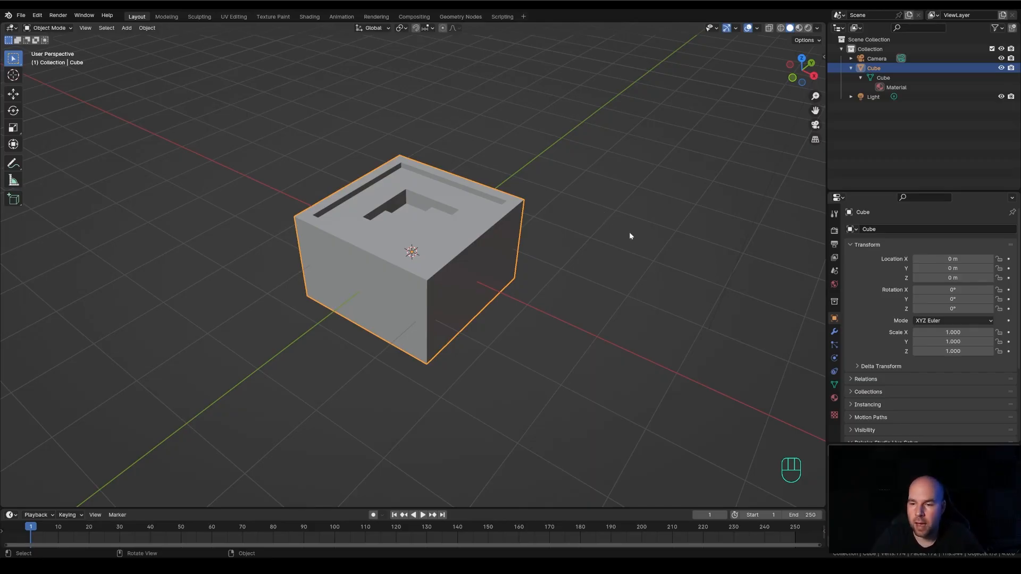
Replace the cube's existing material with a new one and give it a pale beige base color, hue 0.088, saturation 0.267
{"action": "left_click", "coordinate": [834, 399]}
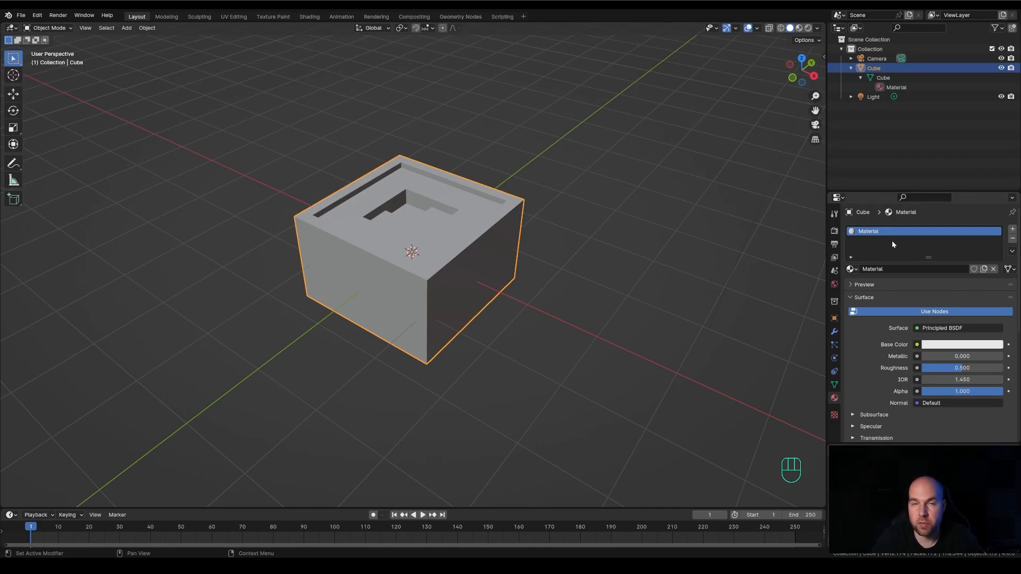
{"action": "left_click", "coordinate": [1013, 240]}
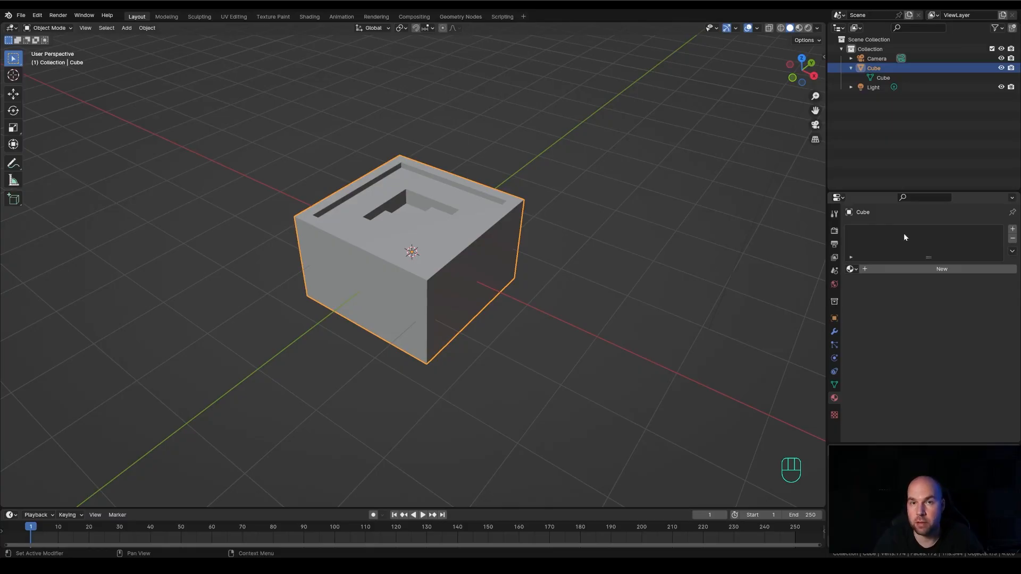
{"action": "left_click", "coordinate": [908, 269]}
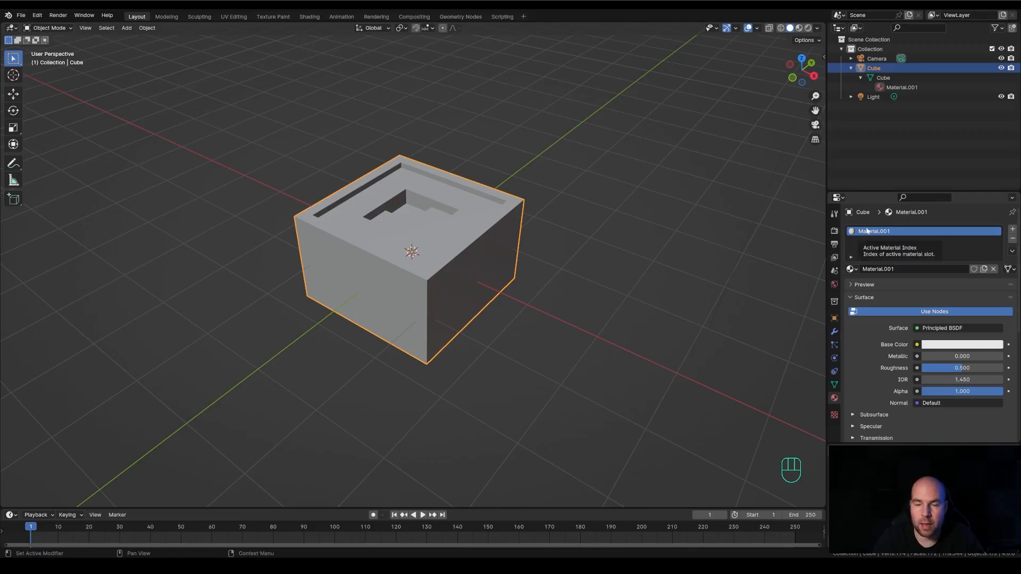
{"action": "left_click", "coordinate": [948, 346]}
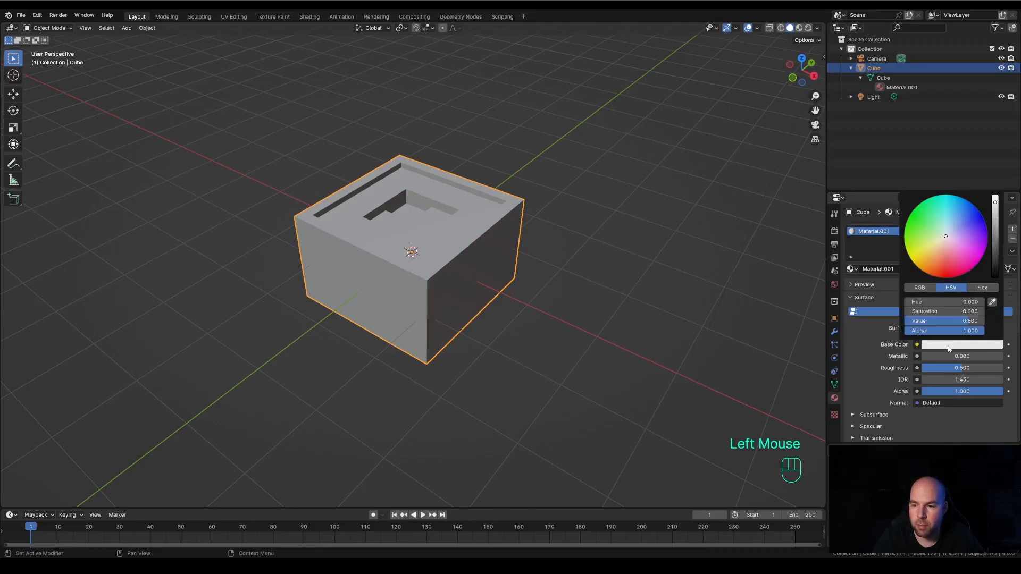
{"action": "left_click", "coordinate": [943, 240]}
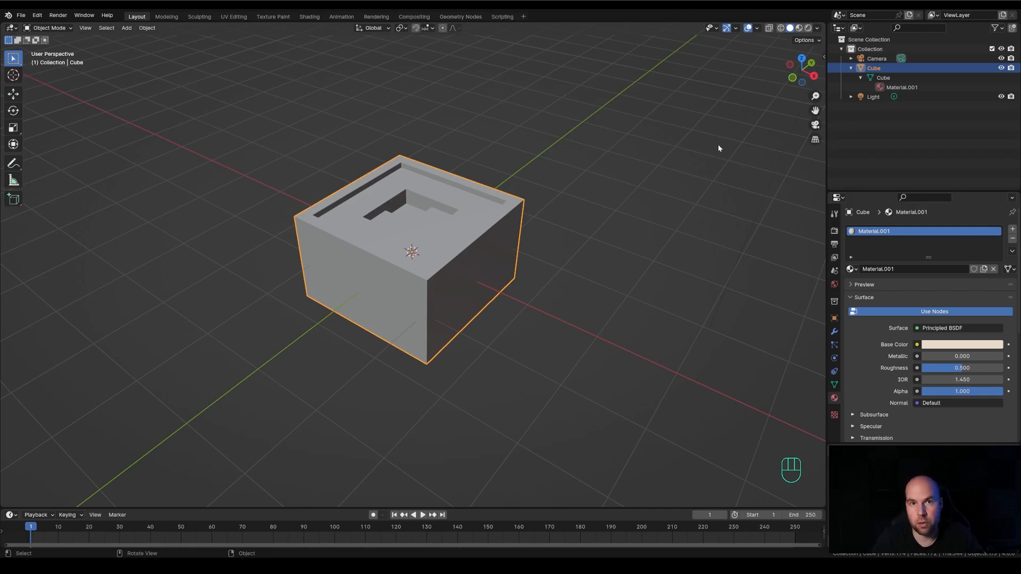
View the cube in Wireframe and Solid shading, ending in Material Preview shading
{"action": "left_click", "coordinate": [780, 28]}
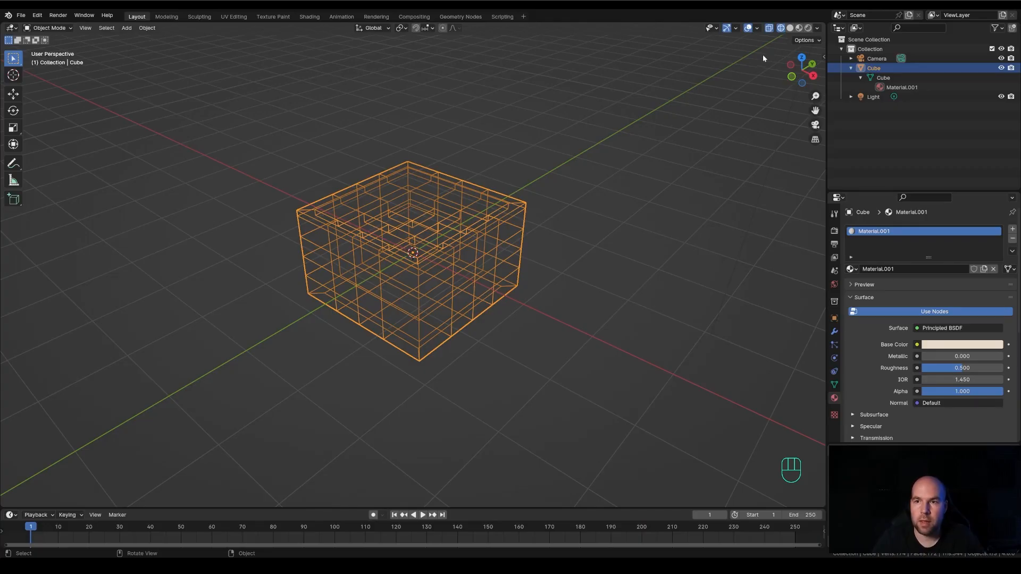
{"action": "left_click", "coordinate": [790, 29]}
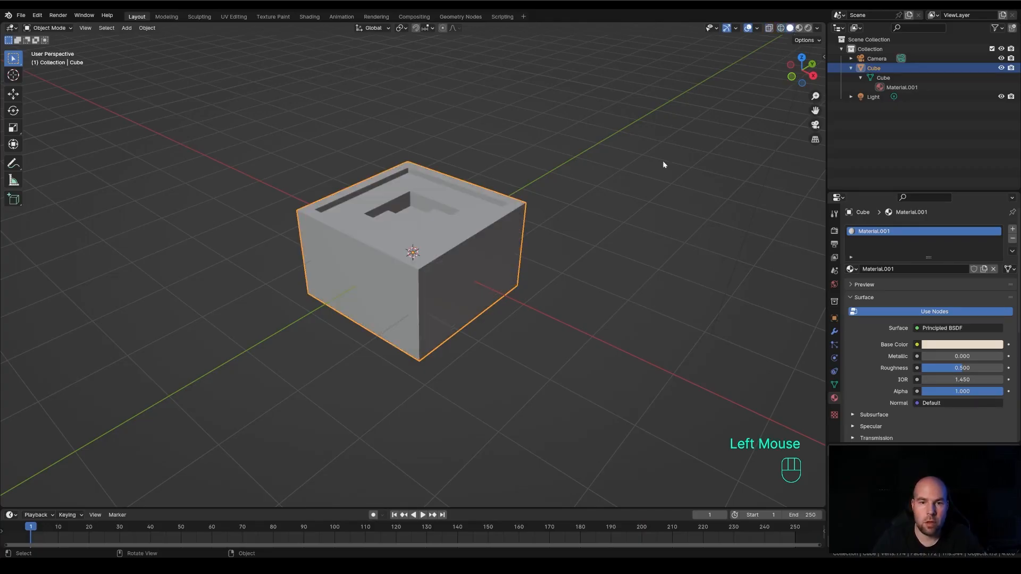
{"action": "left_click", "coordinate": [799, 29]}
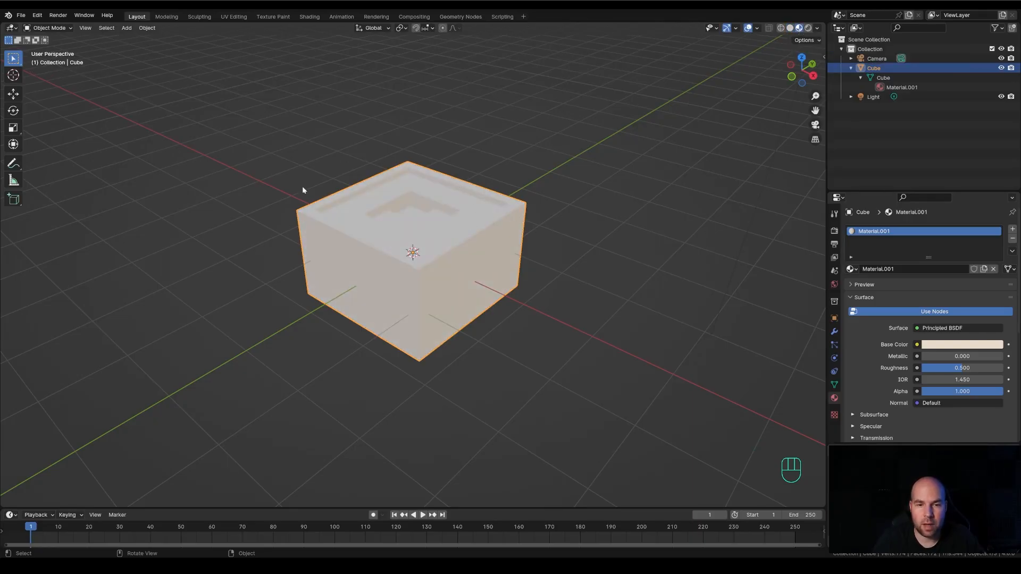
Shift the material's base color to a pale pink and compare Solid shading with Material Preview, ending in Material Preview
{"action": "left_click", "coordinate": [960, 347]}
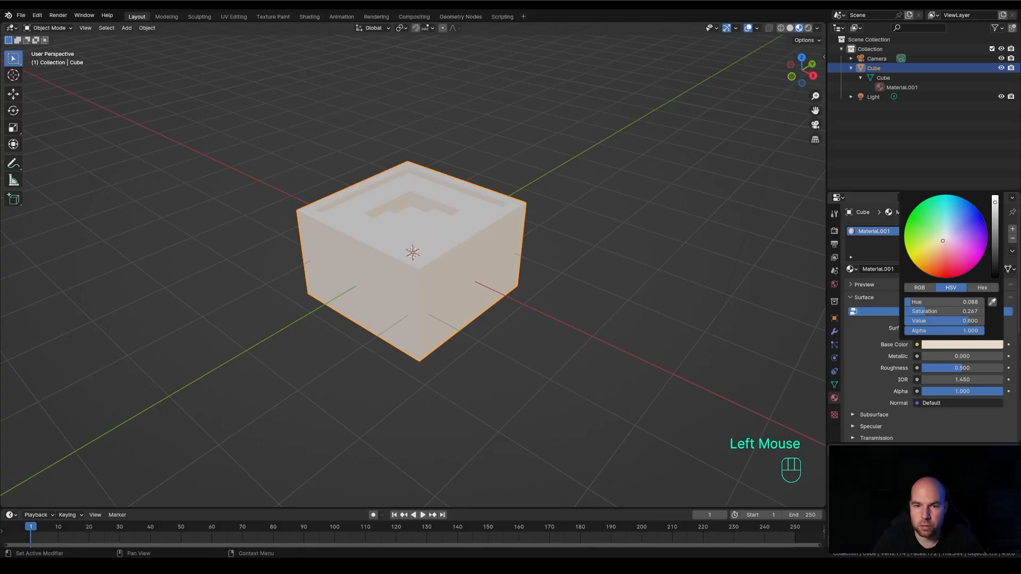
{"action": "mouse_move", "coordinate": [943, 241]}
{"action": "left_mouse_down"}
{"action": "mouse_move", "coordinate": [945, 248]}
{"action": "mouse_move", "coordinate": [945, 240]}
{"action": "left_mouse_up"}
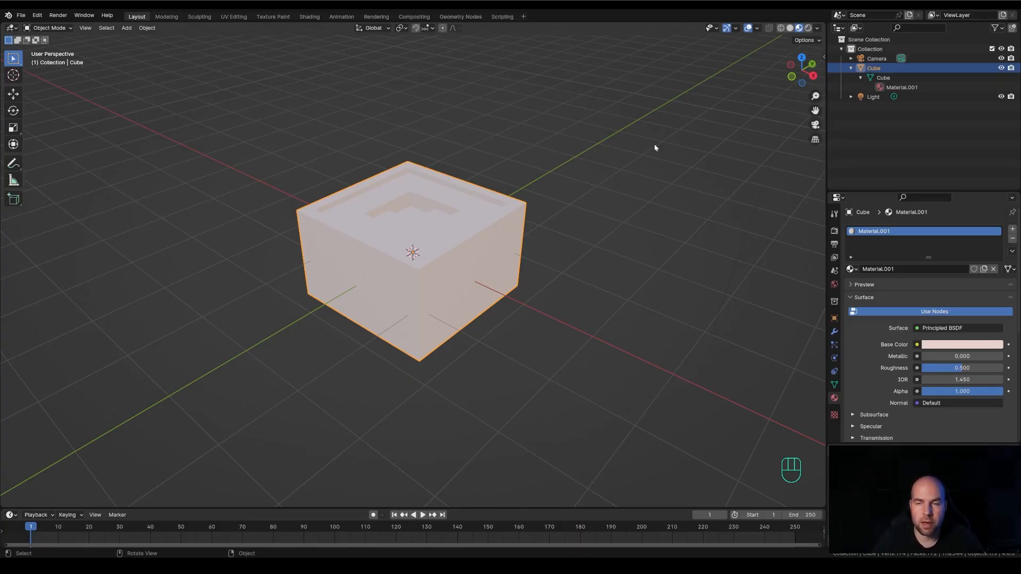
{"action": "left_click", "coordinate": [789, 28]}
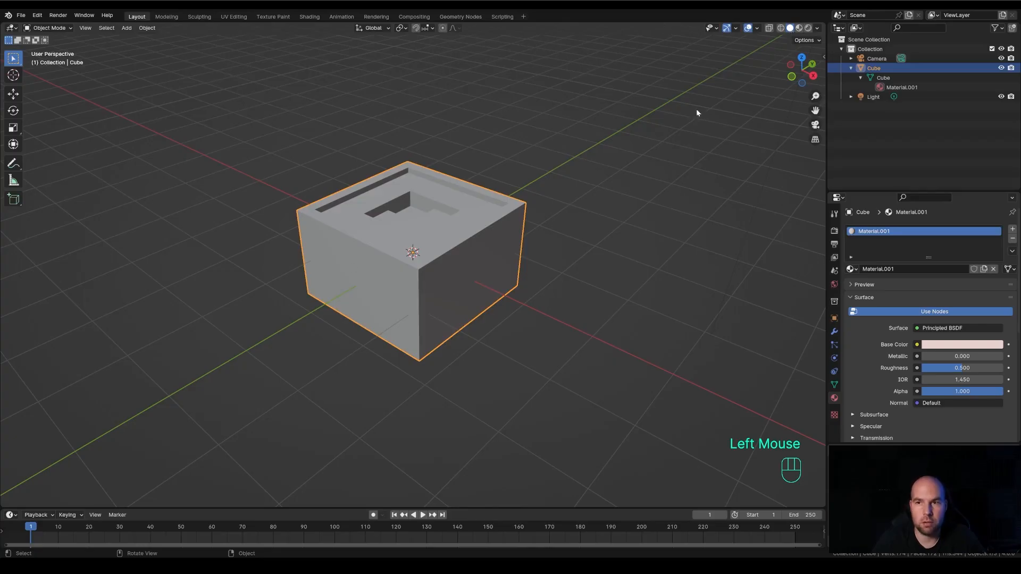
{"action": "left_click", "coordinate": [800, 29]}
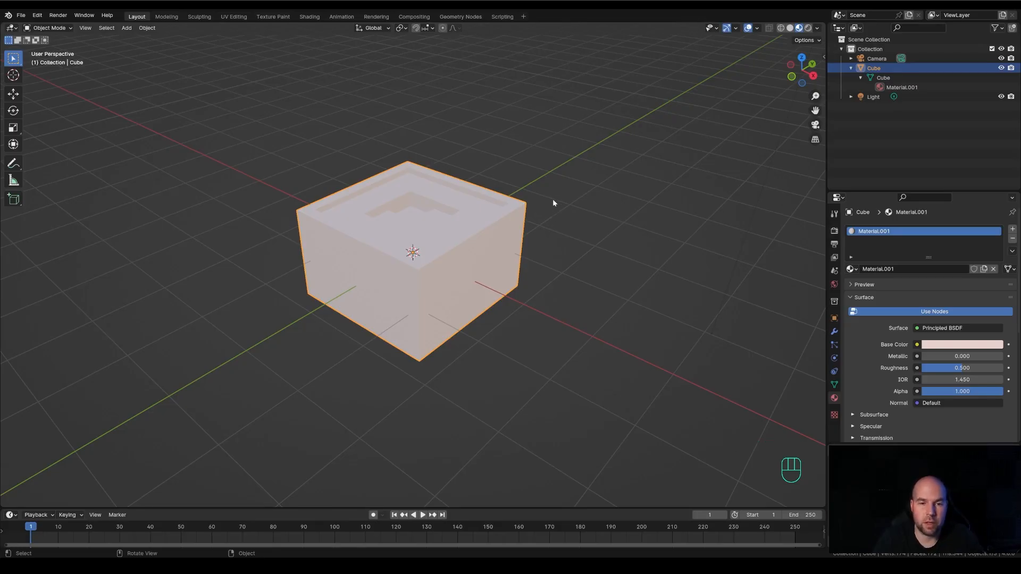
{"action": "middle_click_drag", "start_coordinate": [553, 203], "coordinate": [559, 198]}
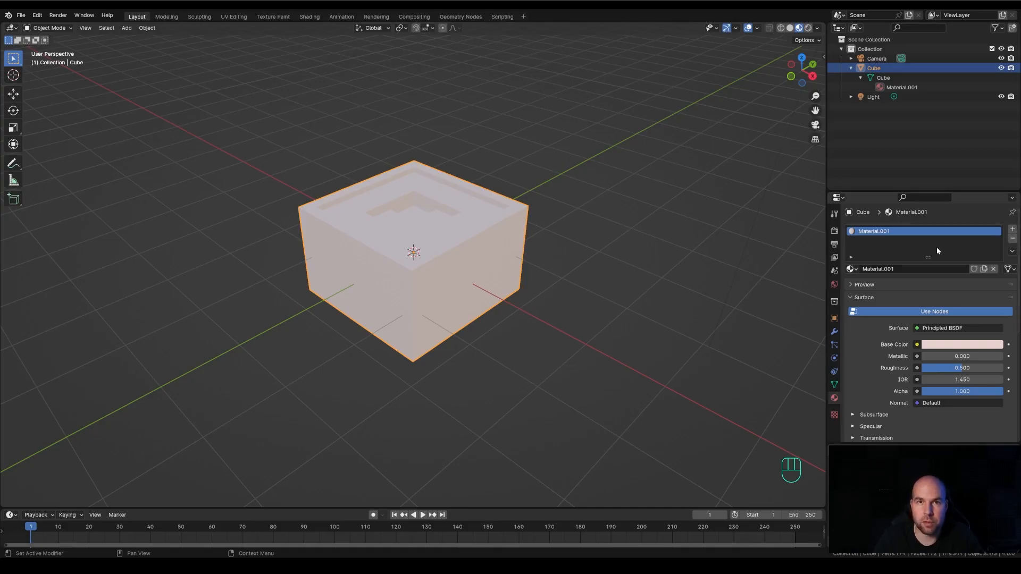
Add a second material slot with a new material and set its base color to salmon red
{"action": "left_click", "coordinate": [1012, 229]}
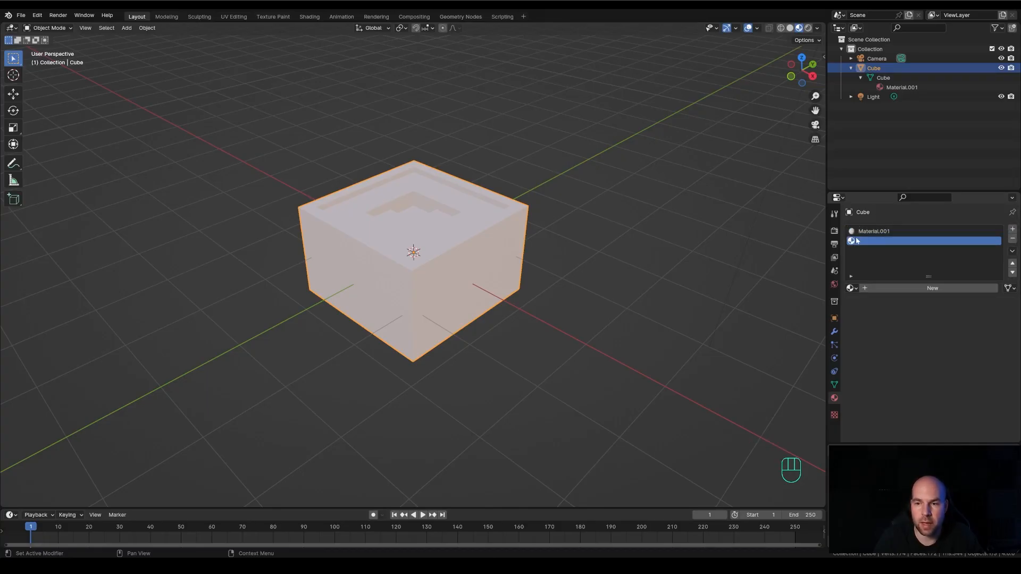
{"action": "left_click", "coordinate": [922, 289]}
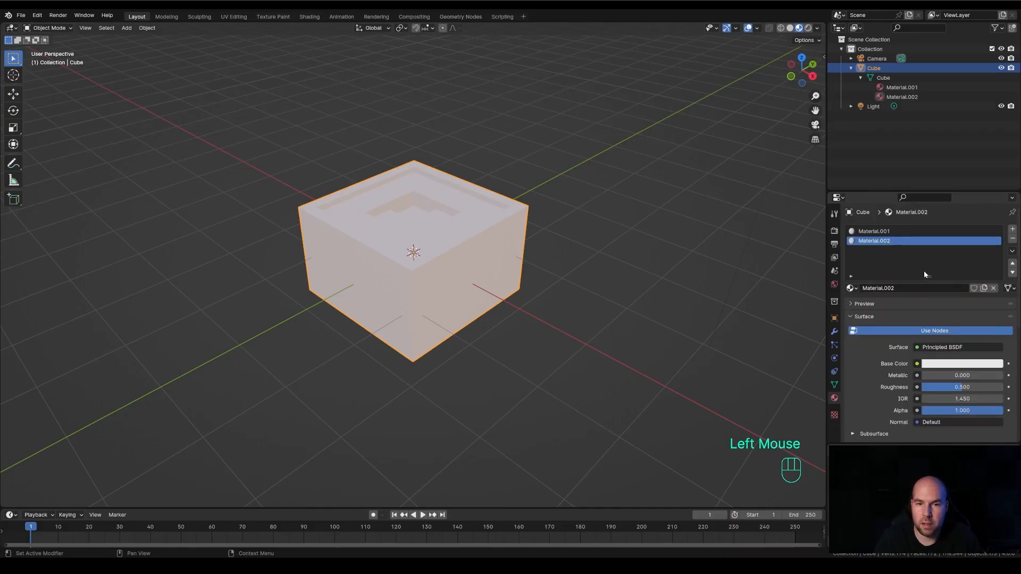
{"action": "left_click", "coordinate": [955, 366]}
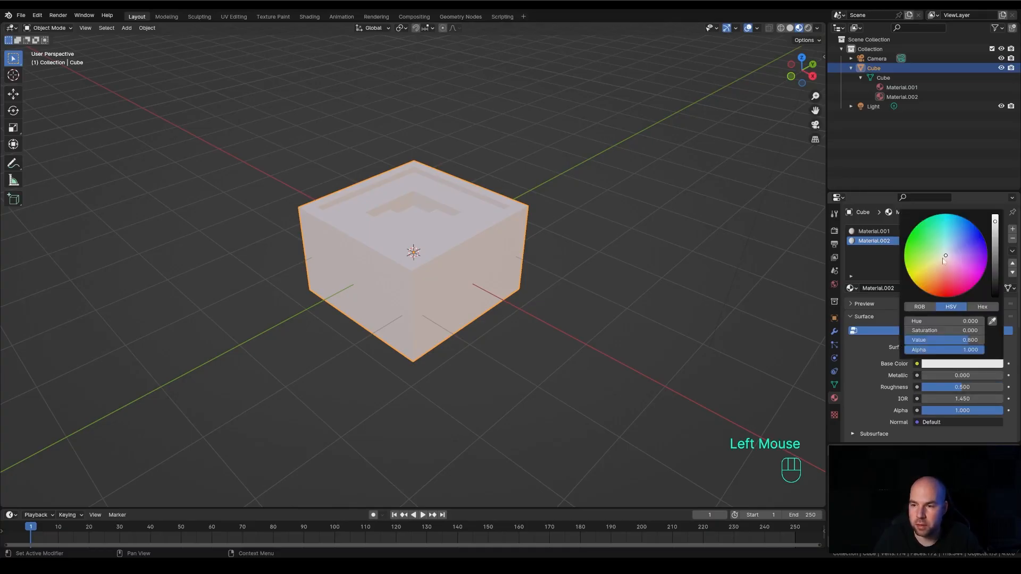
{"action": "left_click_drag", "start_coordinate": [945, 257], "coordinate": [941, 277]}
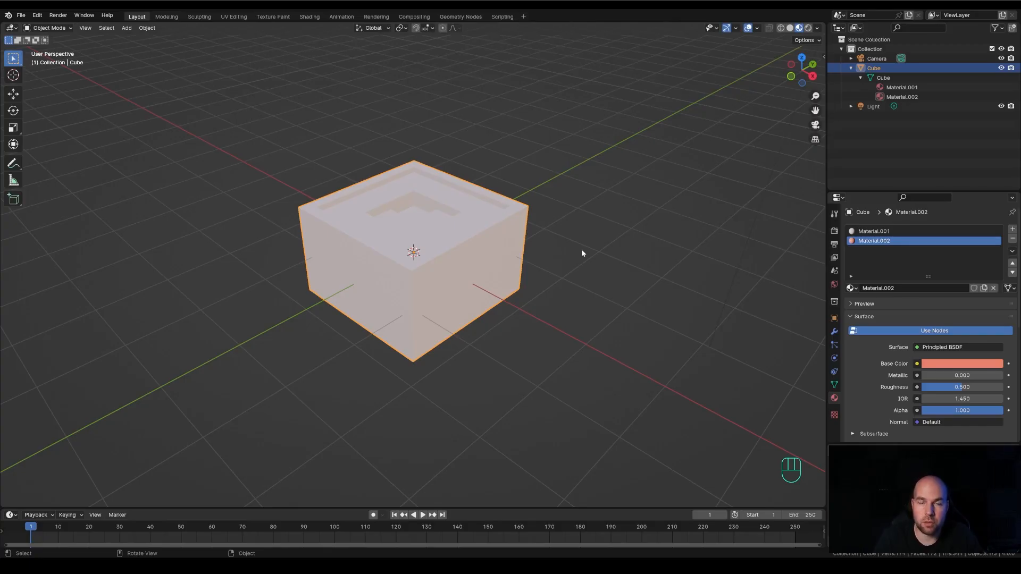
In Edit Mode, assign Material.002 to the L-shaped floor of the central recess and the step walls of its deeper corner square
{"action": "key", "text": "Tab"}
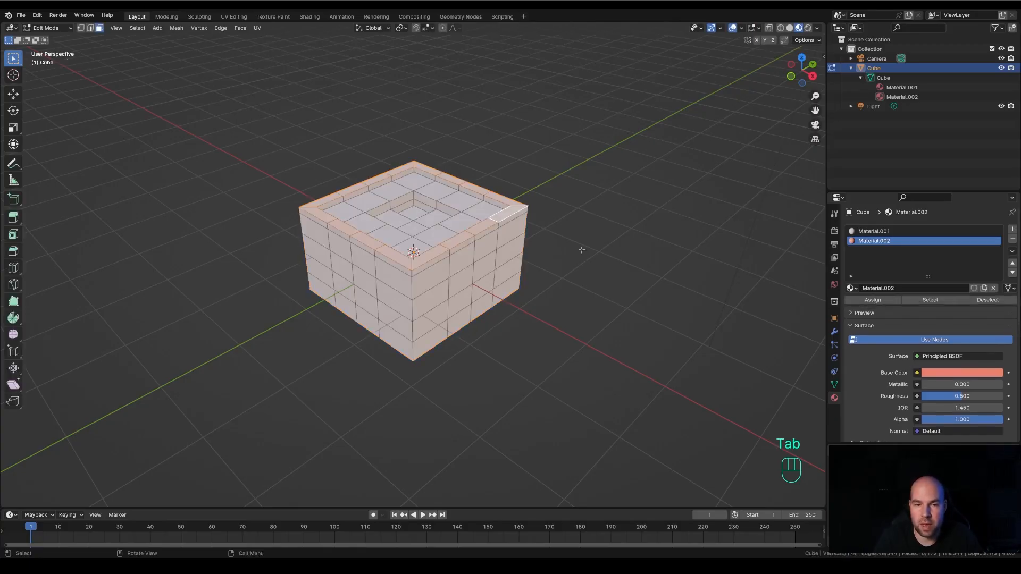
{"action": "middle_click_drag", "start_coordinate": [566, 243], "coordinate": [588, 216]}
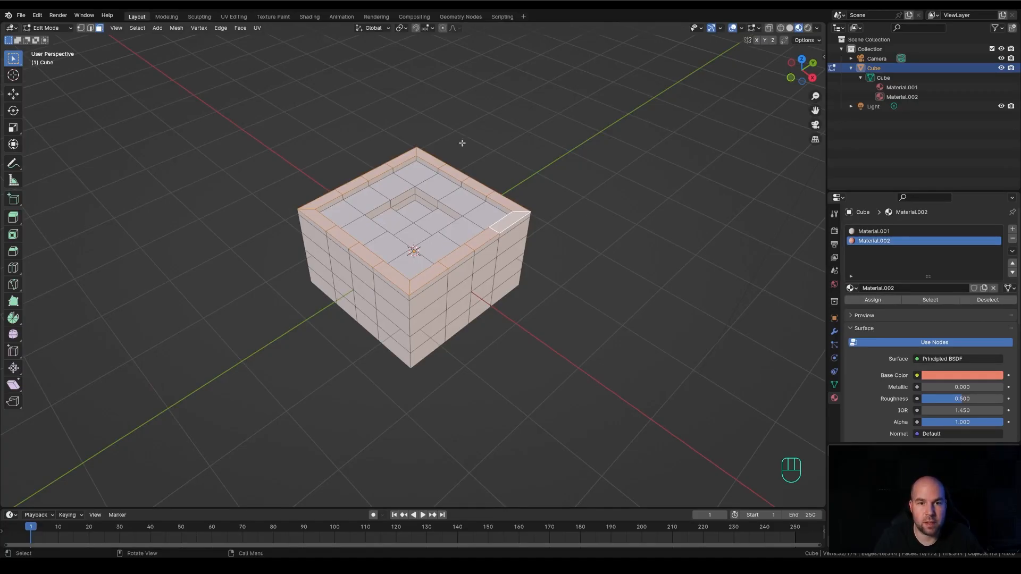
{"action": "left_click", "coordinate": [400, 222]}
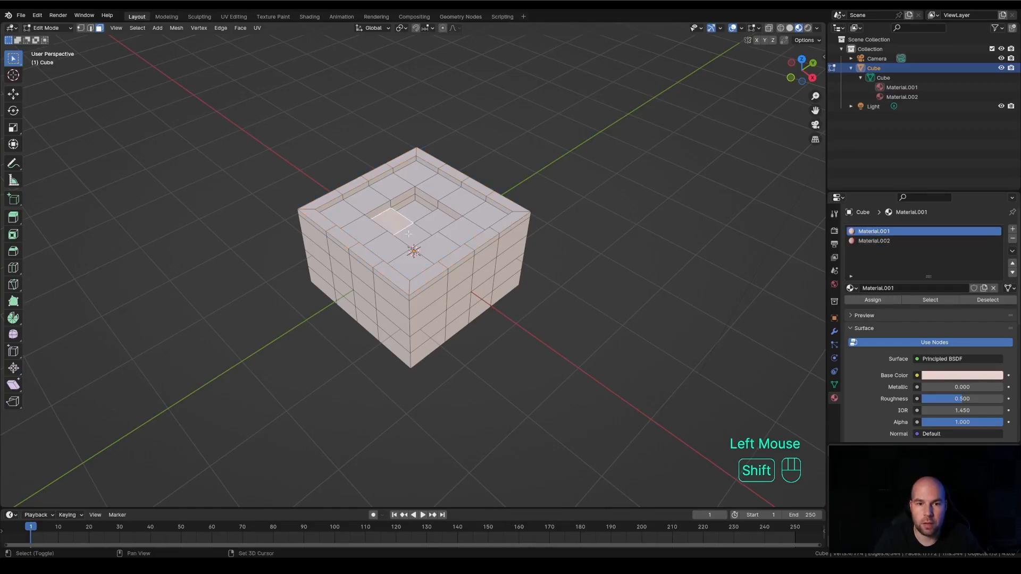
{"action": "left_click", "coordinate": [410, 231], "text": "shift"}
{"action": "left_click", "coordinate": [431, 220], "text": "shift"}
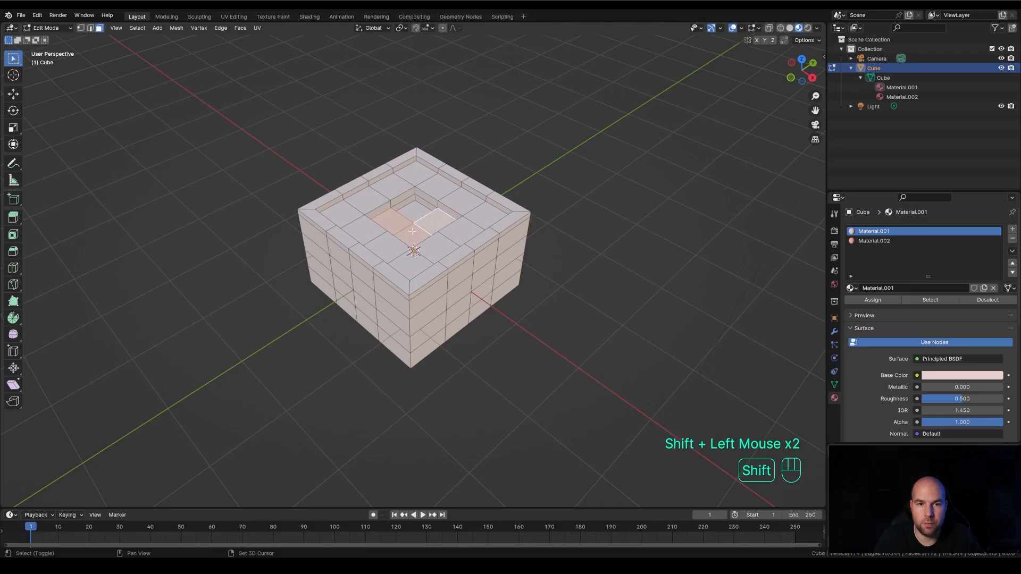
{"action": "left_click", "coordinate": [423, 214], "text": "shift"}
{"action": "left_click", "coordinate": [424, 213], "text": "shift"}
{"action": "middle_click_drag", "start_coordinate": [429, 218], "coordinate": [287, 222]}
{"action": "scroll", "coordinate": [287, 221], "scroll_direction": "down", "scroll_amount": 2}
{"action": "left_click", "coordinate": [412, 249], "text": "shift"}
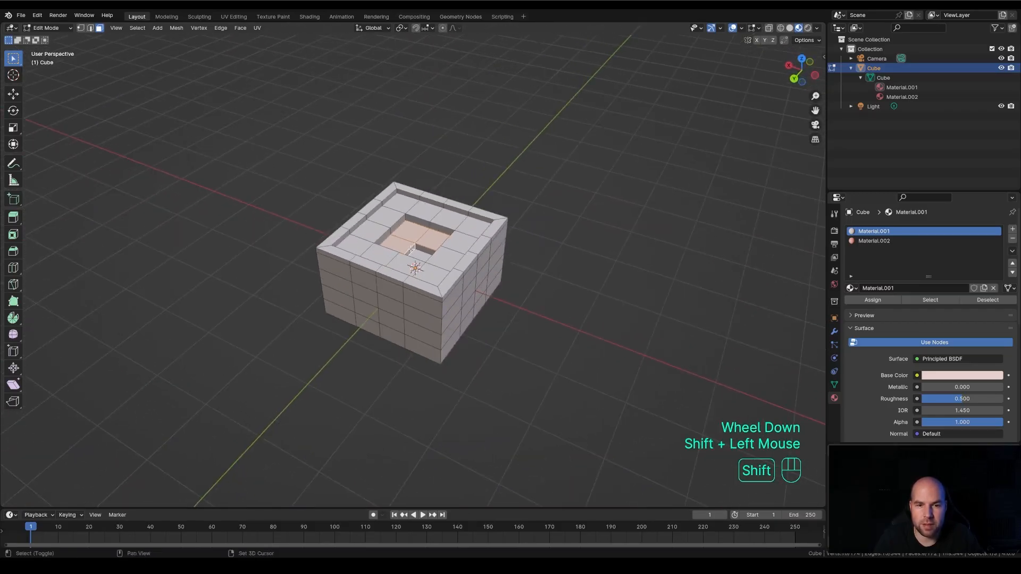
{"action": "left_click", "coordinate": [420, 248], "text": "shift"}
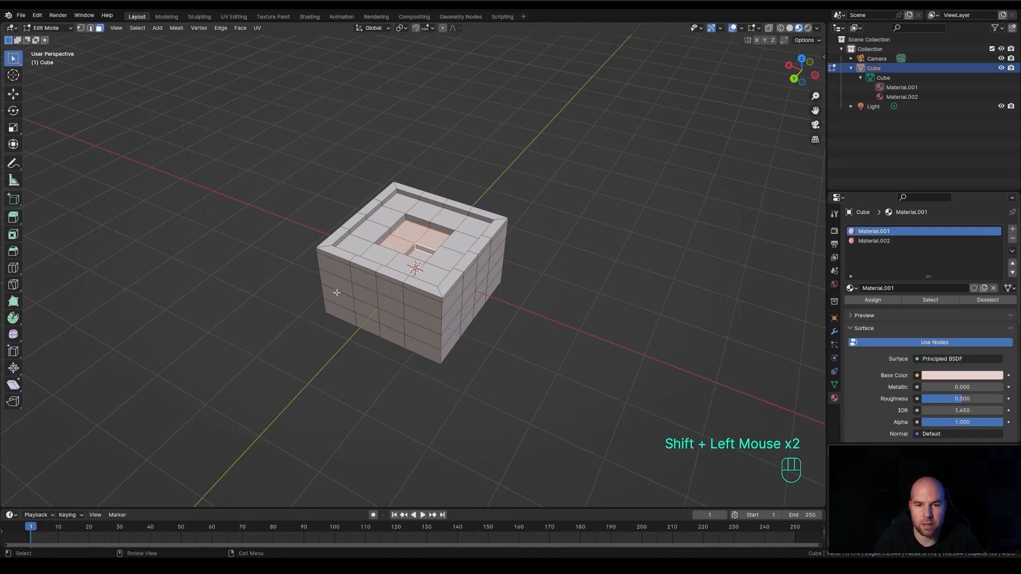
{"action": "middle_click_drag", "start_coordinate": [319, 302], "coordinate": [515, 315]}
{"action": "scroll", "coordinate": [518, 309], "scroll_direction": "up", "scroll_amount": 3}
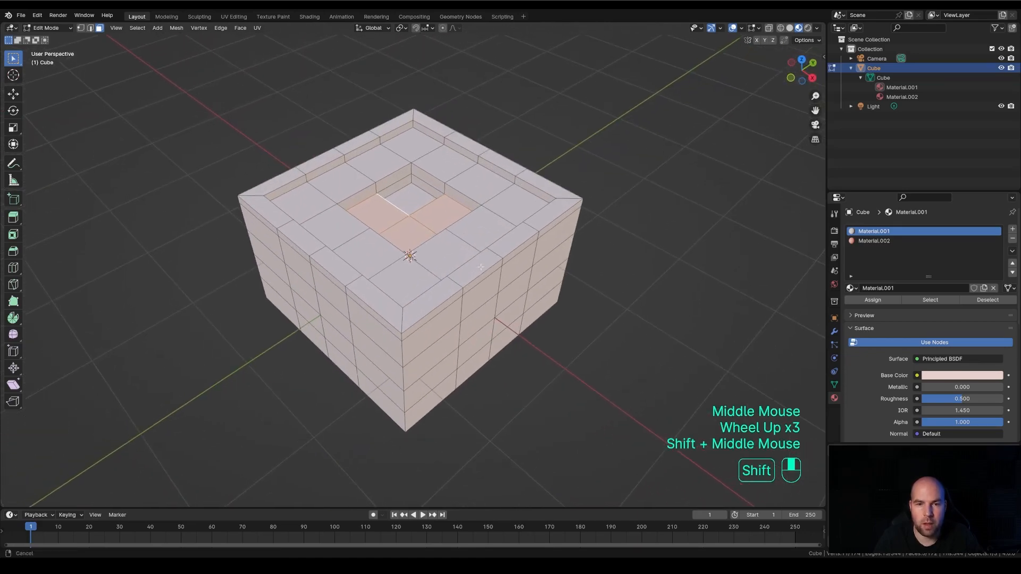
{"action": "left_click", "coordinate": [881, 242]}
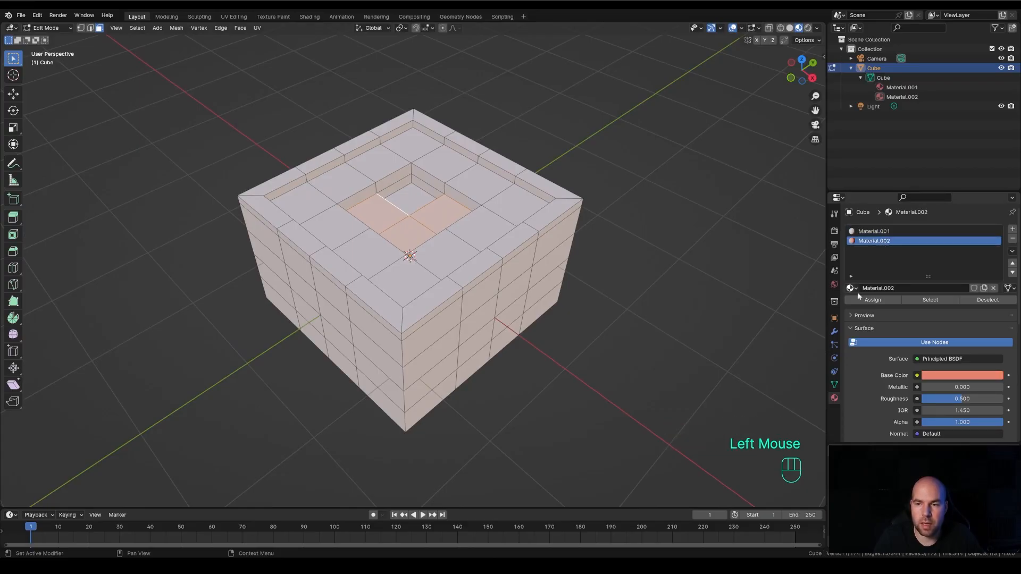
{"action": "left_click", "coordinate": [872, 300]}
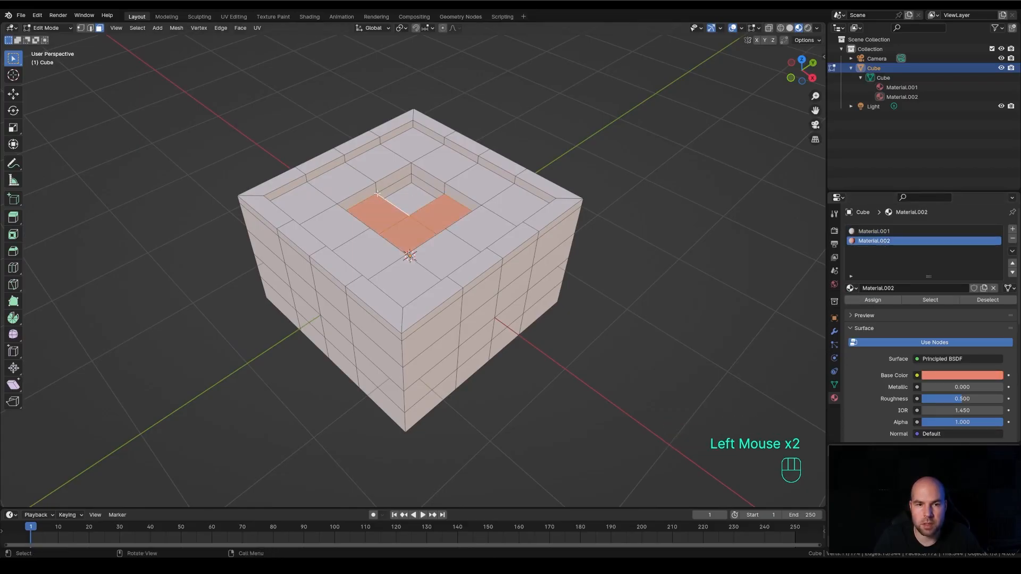
Add a third material slot with a new material and assign it to the deeper corner floor face of the central recess
{"action": "scroll", "coordinate": [396, 231], "scroll_direction": "down", "scroll_amount": 2}
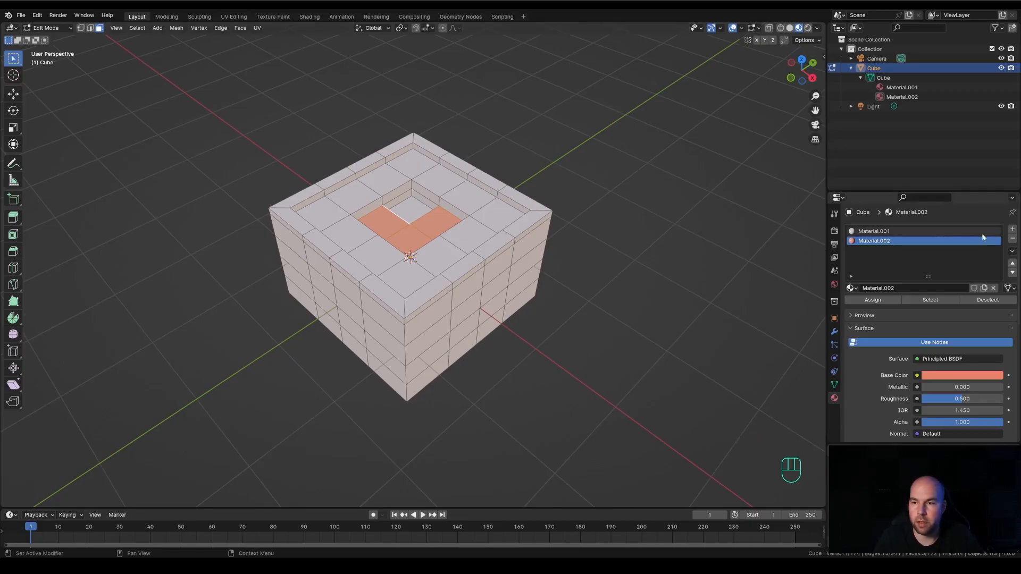
{"action": "left_click", "coordinate": [1013, 231]}
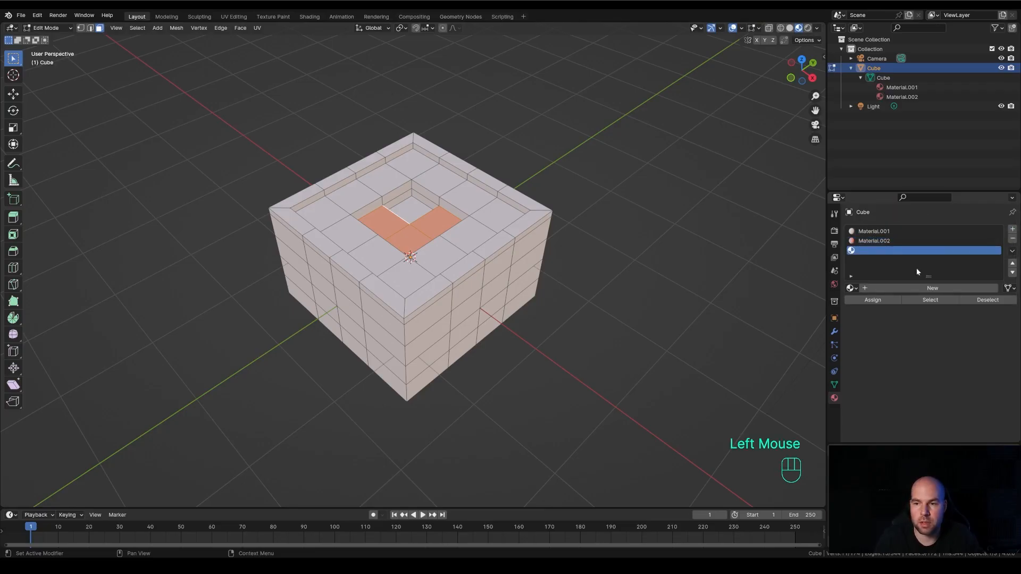
{"action": "left_click", "coordinate": [884, 287]}
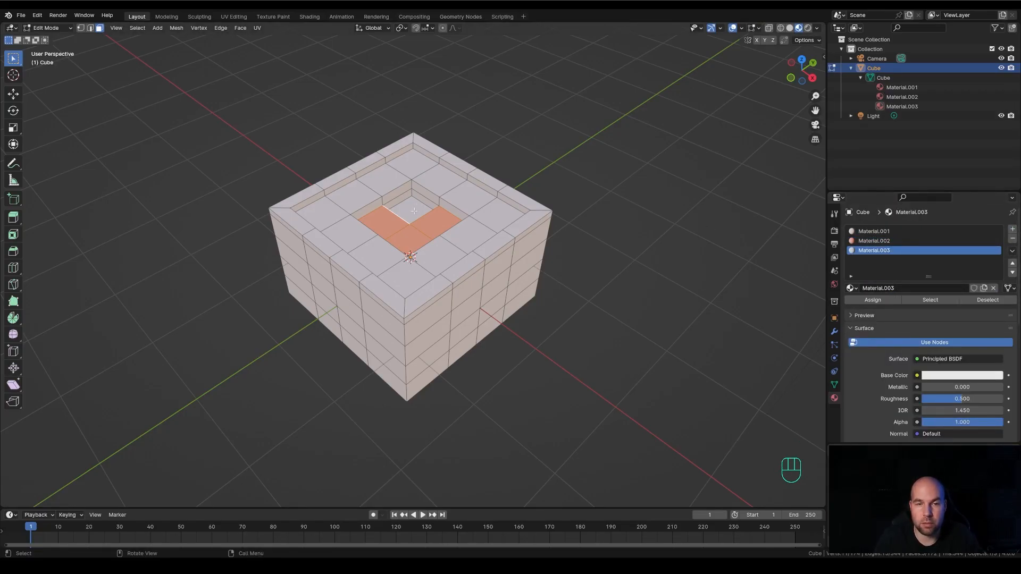
{"action": "left_click", "coordinate": [431, 242], "text": "shift"}
{"action": "left_click", "coordinate": [407, 213]}
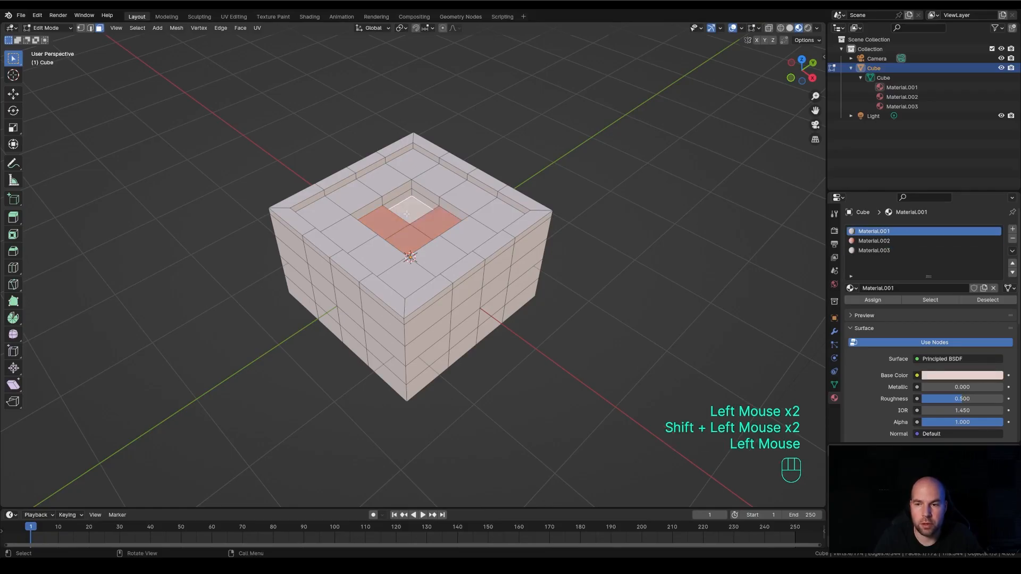
{"action": "left_click", "coordinate": [875, 251]}
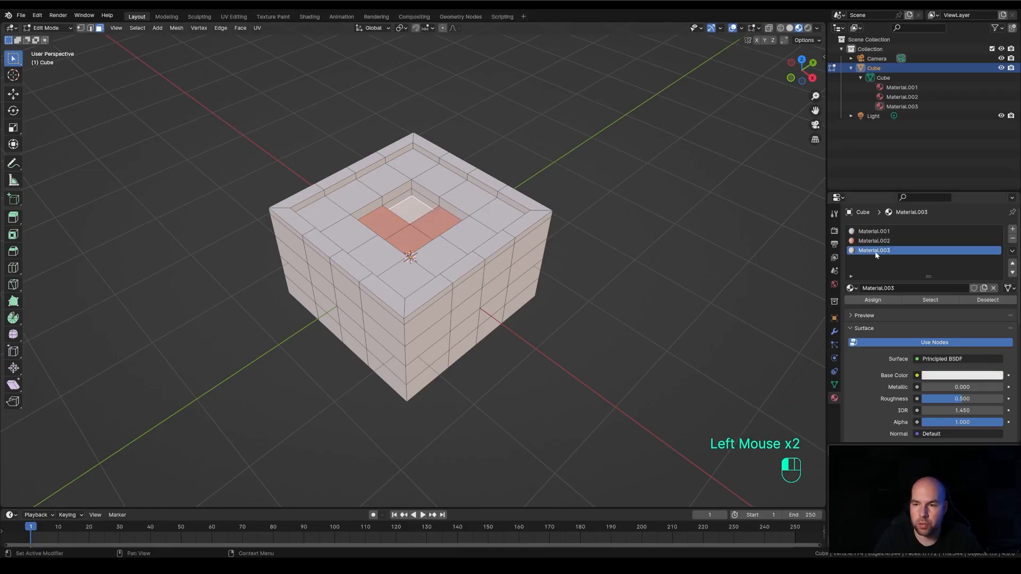
{"action": "left_click", "coordinate": [866, 300]}
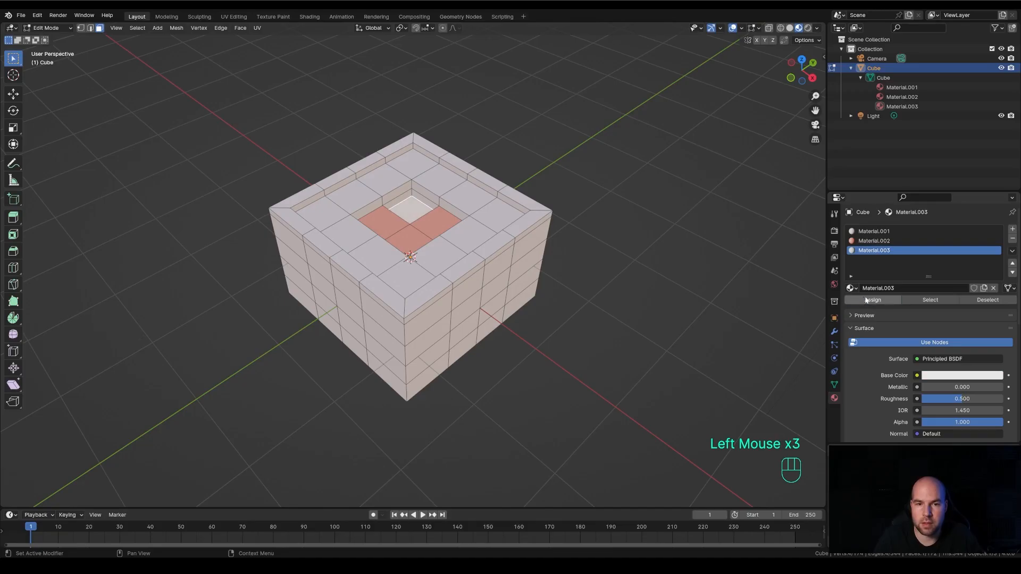
Set the third material's base color to a darker green with hue 0.368, saturation 0.943 and value 0.413
{"action": "left_click", "coordinate": [951, 375]}
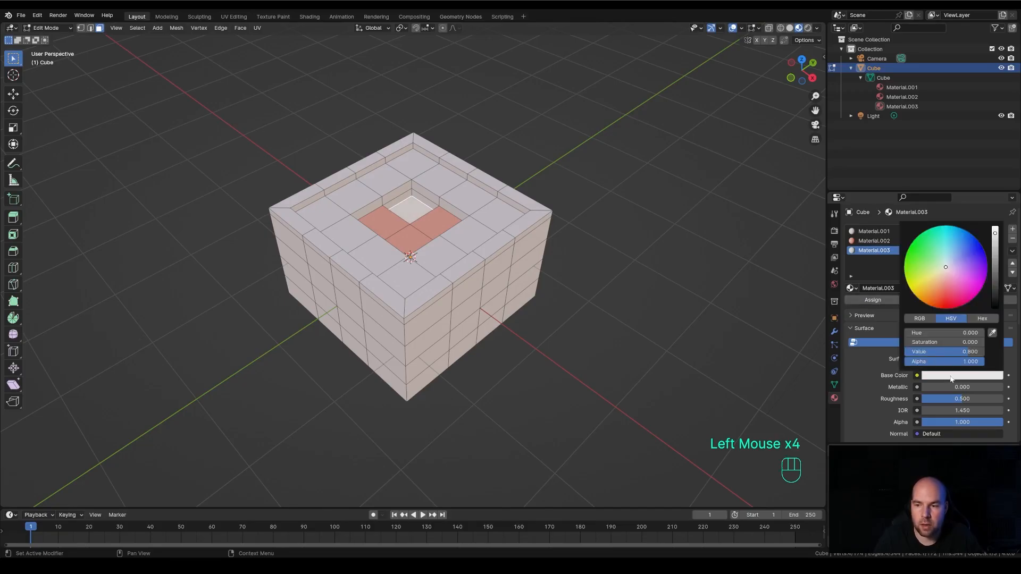
{"action": "mouse_move", "coordinate": [950, 266]}
{"action": "left_mouse_down"}
{"action": "mouse_move", "coordinate": [920, 233]}
{"action": "mouse_move", "coordinate": [926, 241]}
{"action": "left_mouse_up"}
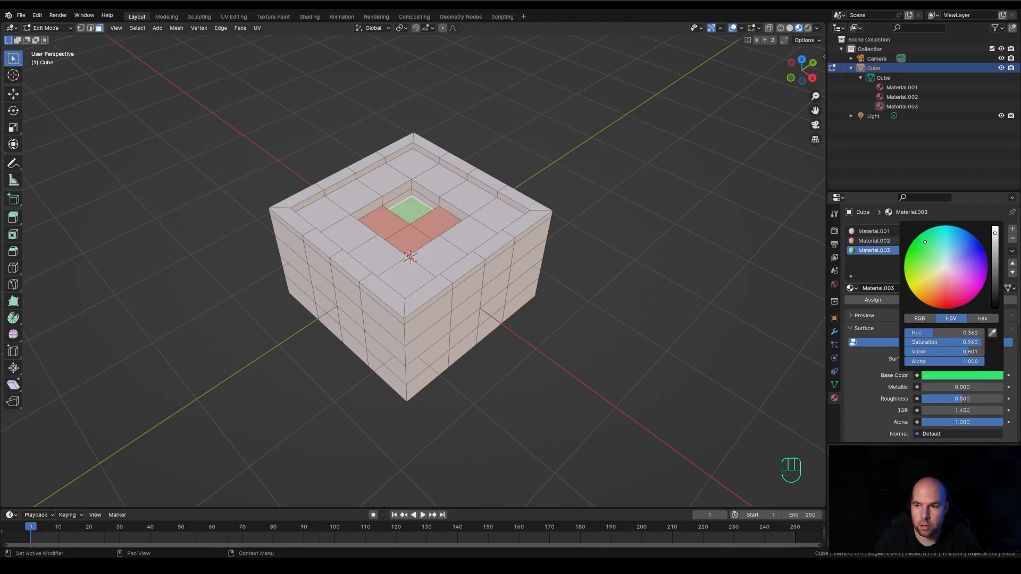
{"action": "left_click_drag", "start_coordinate": [993, 241], "coordinate": [995, 252]}
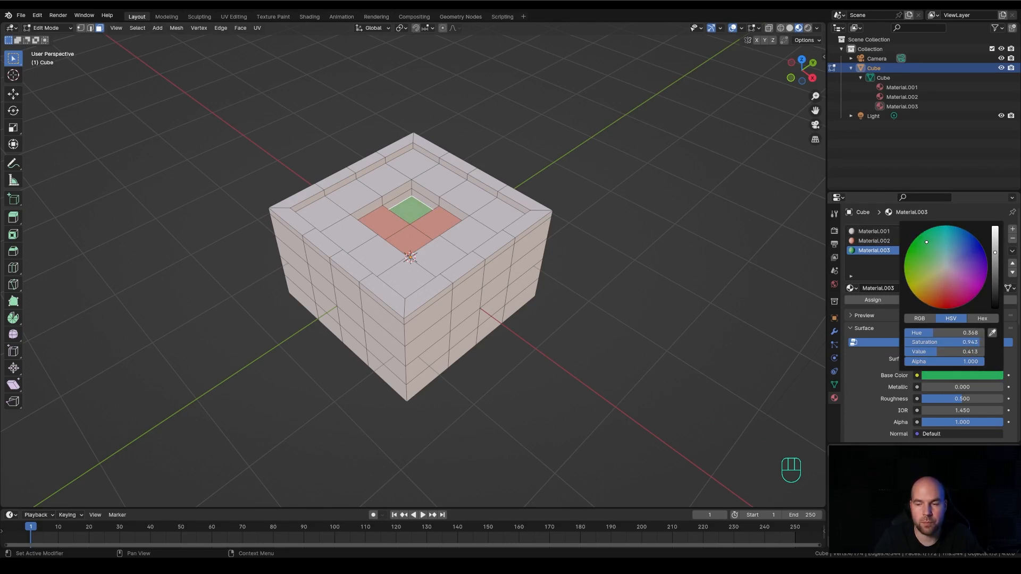
Add a fourth material slot with a new material and assign it to the cube's outer side walls, top rim and the rim's inner walls
{"action": "left_click", "coordinate": [1013, 231]}
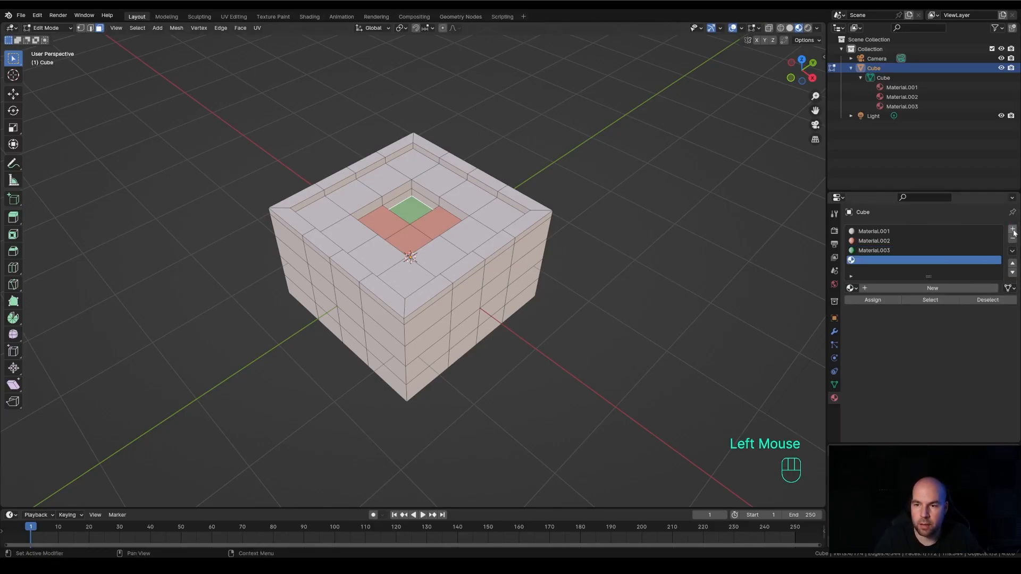
{"action": "left_click", "coordinate": [915, 287]}
{"action": "middle_click_drag", "start_coordinate": [526, 256], "coordinate": [444, 283]}
{"action": "scroll", "coordinate": [479, 271], "scroll_direction": "down", "scroll_amount": 2}
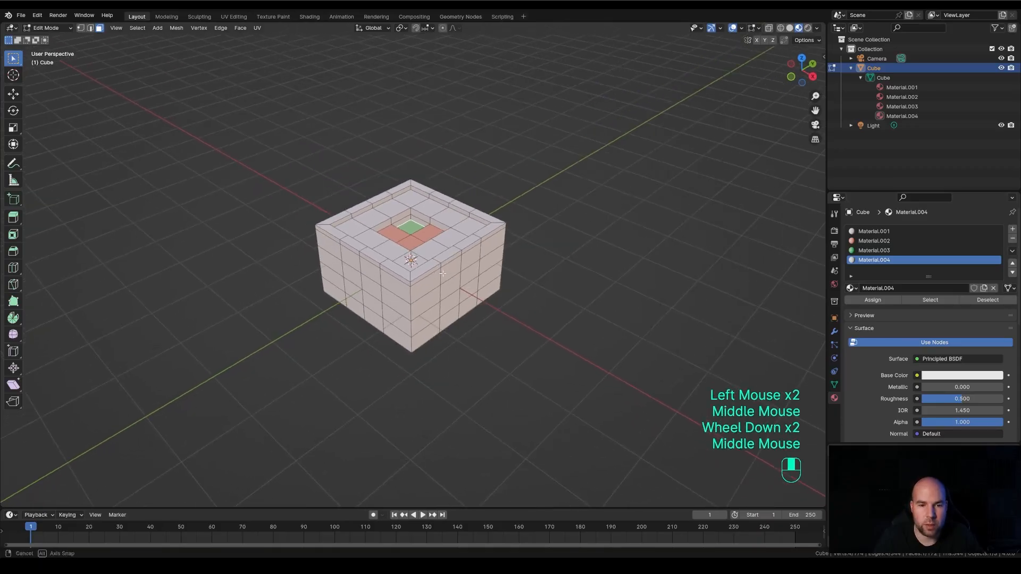
{"action": "left_click", "coordinate": [411, 343], "text": "alt"}
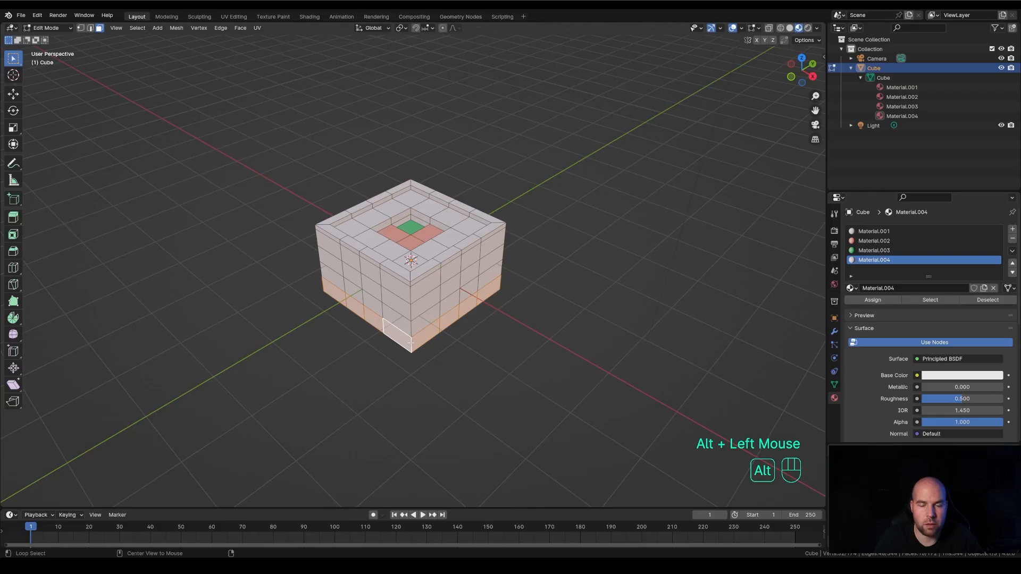
{"action": "left_click", "coordinate": [410, 325], "text": "alt+shift"}
{"action": "left_click", "coordinate": [413, 314], "text": "alt+shift"}
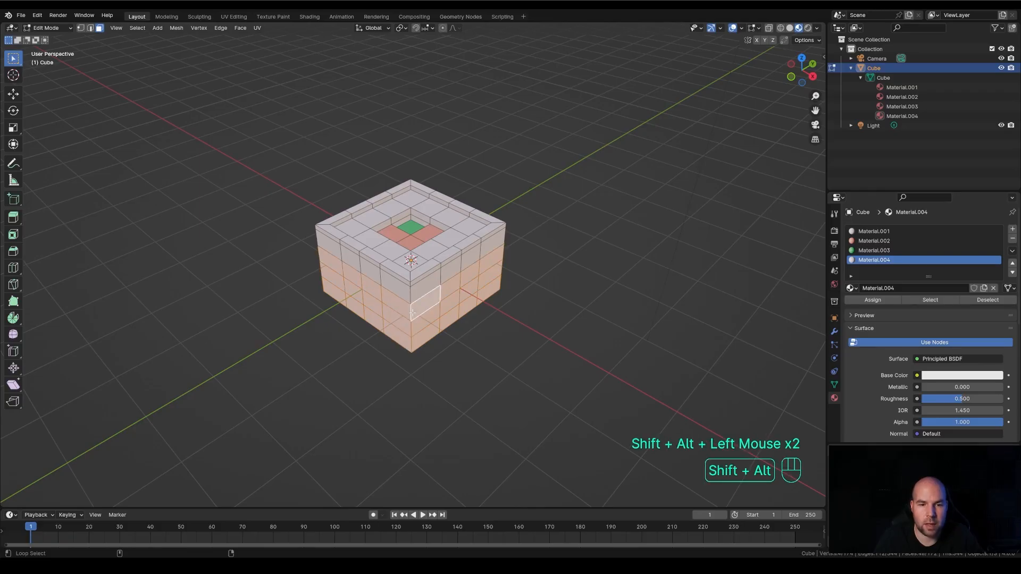
{"action": "left_click", "coordinate": [411, 298], "text": "alt+shift"}
{"action": "left_click", "coordinate": [410, 283], "text": "alt+shift"}
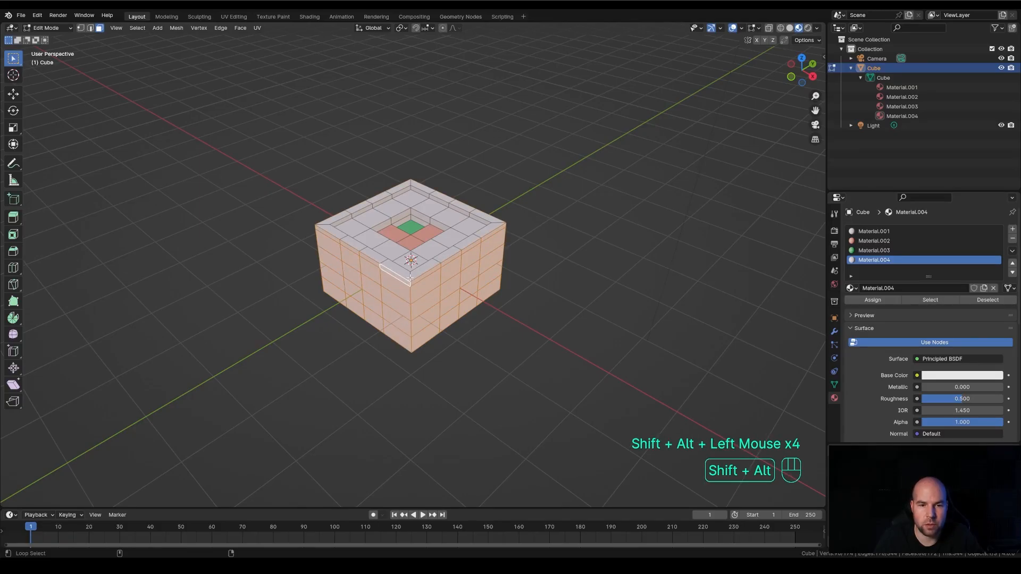
{"action": "left_click", "coordinate": [410, 274], "text": "alt+shift"}
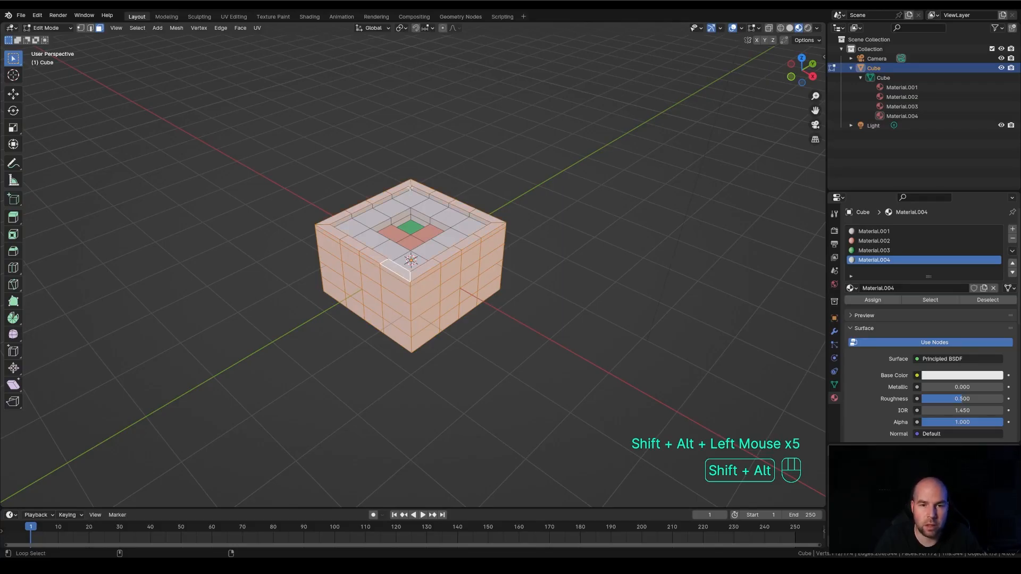
{"action": "left_click", "coordinate": [410, 188], "text": "alt+shift"}
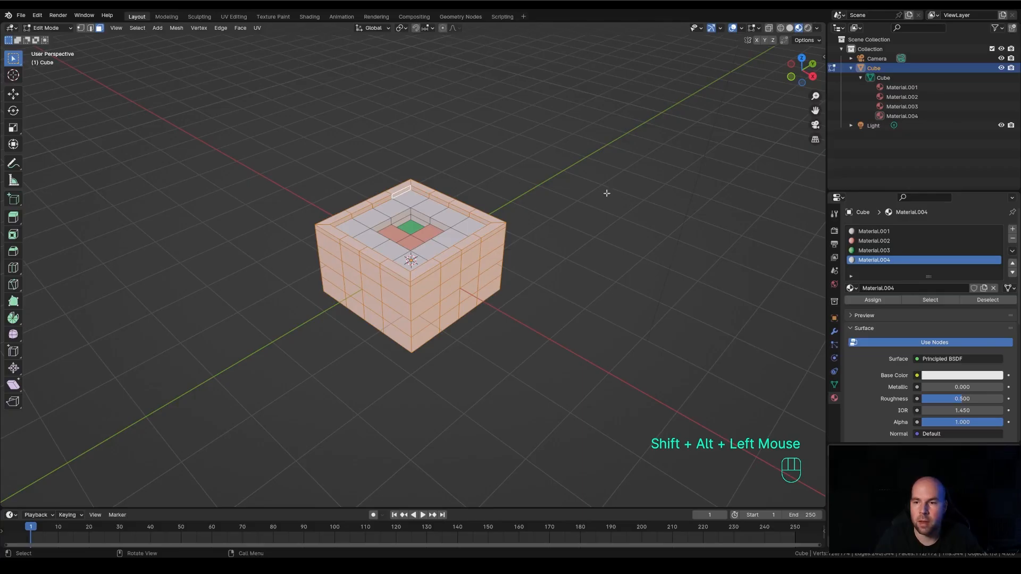
{"action": "left_click", "coordinate": [872, 300]}
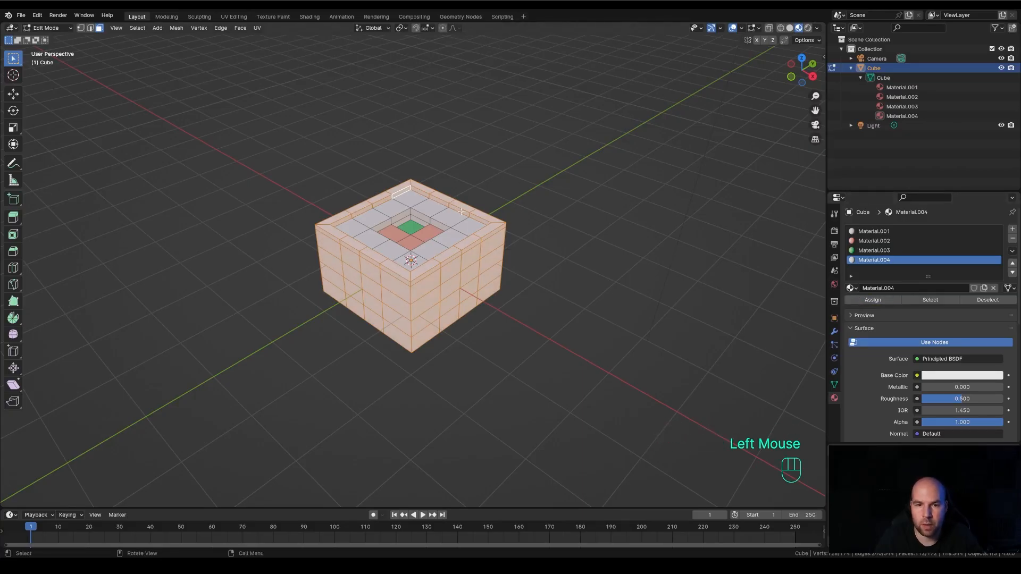
{"action": "key", "text": "Tab"}
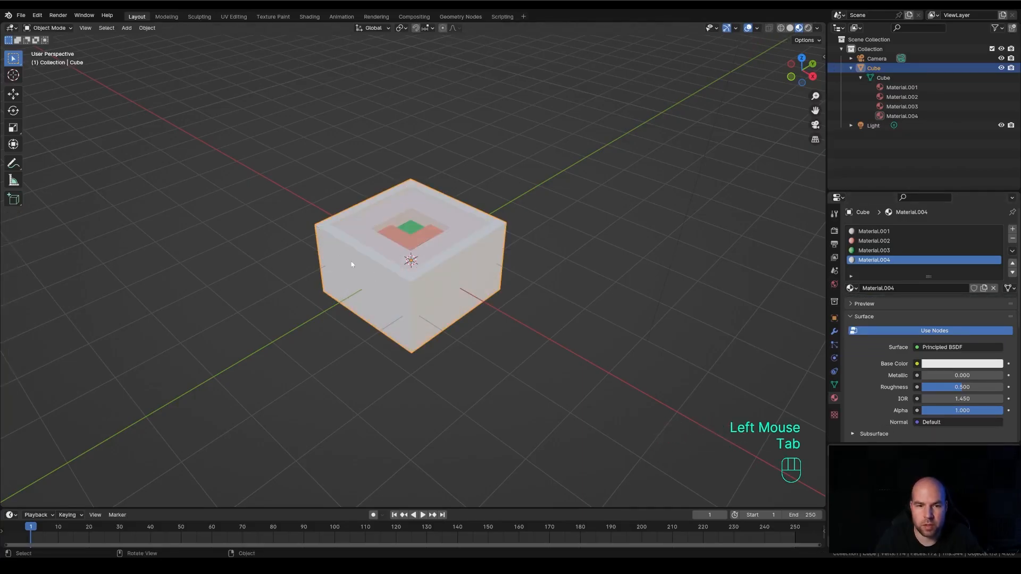
Set the fourth material's base color to a dark green with hue 0.388, saturation 0.929 and value 0.405
{"action": "scroll", "coordinate": [347, 258], "scroll_direction": "up", "scroll_amount": 2}
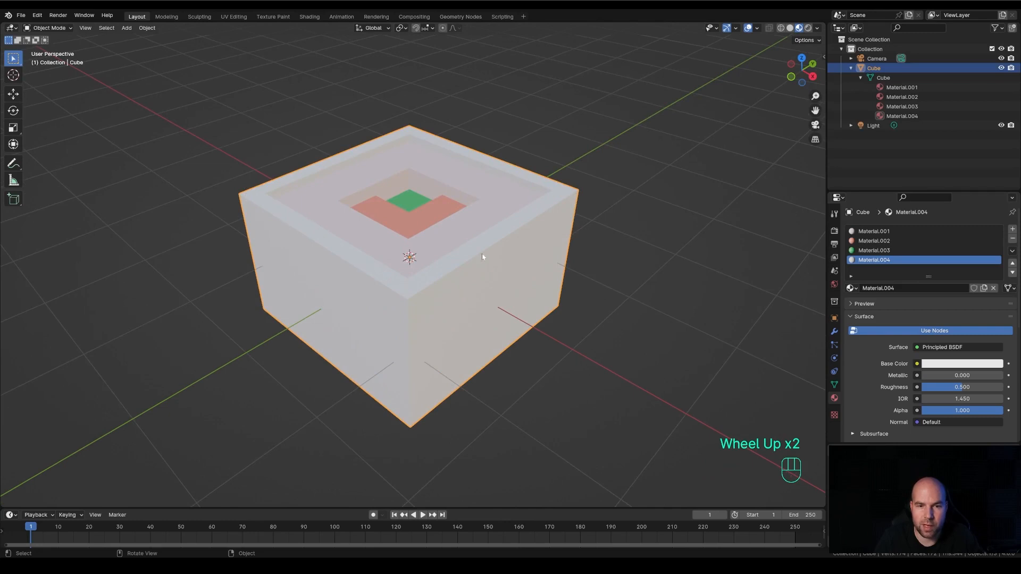
{"action": "left_click", "coordinate": [956, 364]}
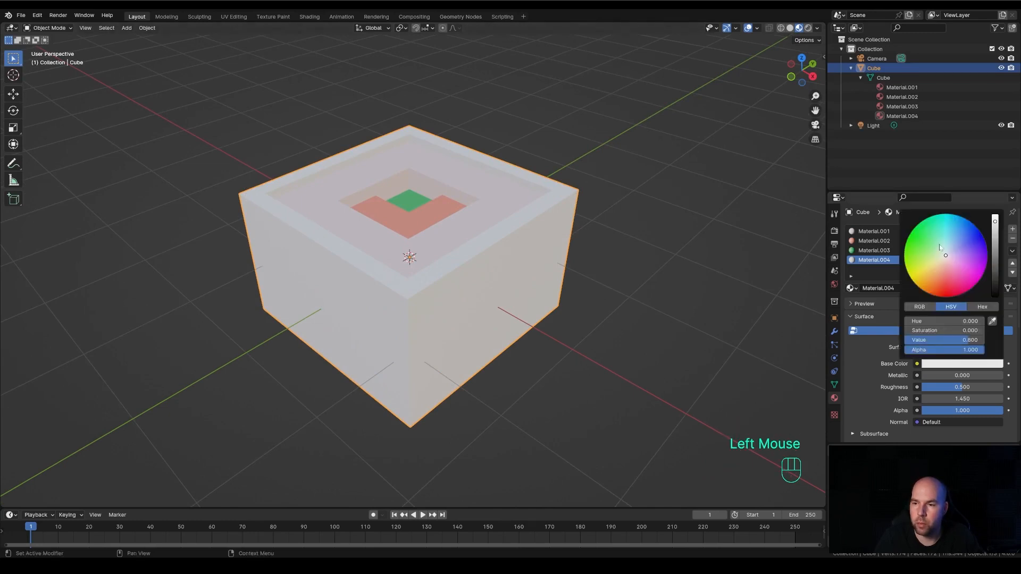
{"action": "left_click_drag", "start_coordinate": [936, 232], "coordinate": [919, 243]}
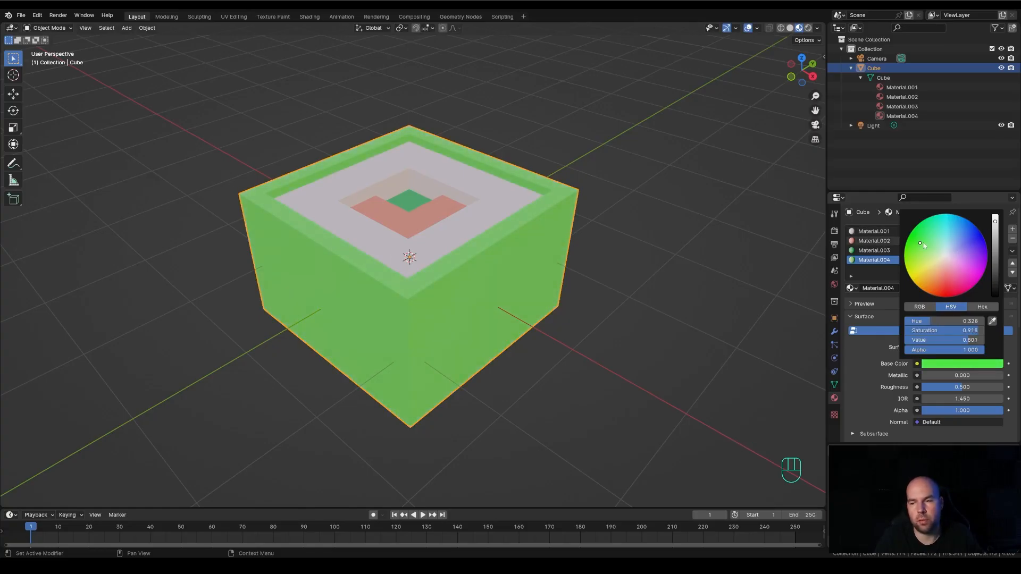
{"action": "left_click_drag", "start_coordinate": [924, 245], "coordinate": [932, 229]}
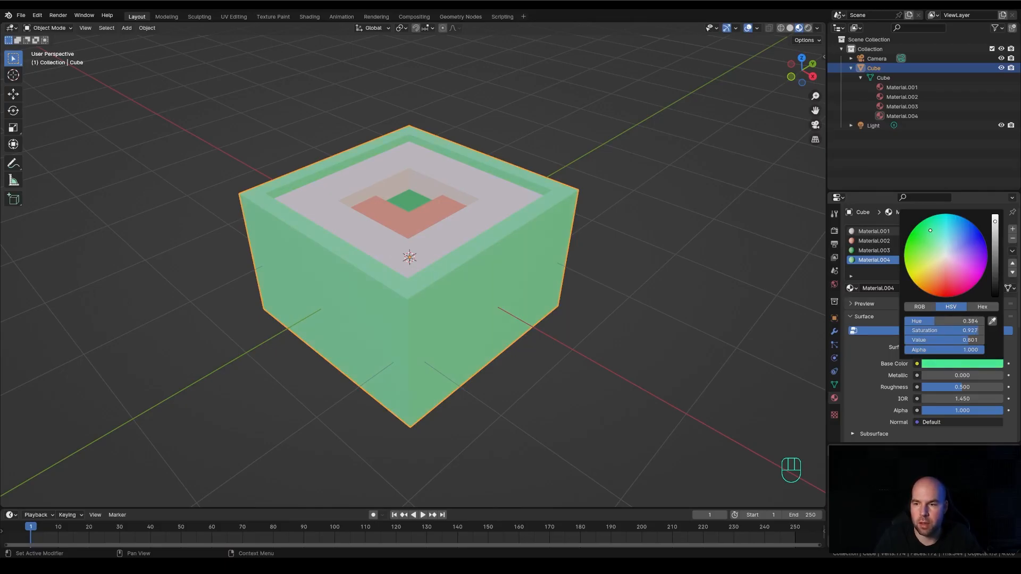
{"action": "mouse_move", "coordinate": [994, 222]}
{"action": "left_mouse_down"}
{"action": "mouse_move", "coordinate": [995, 252]}
{"action": "mouse_move", "coordinate": [995, 242]}
{"action": "left_mouse_up"}
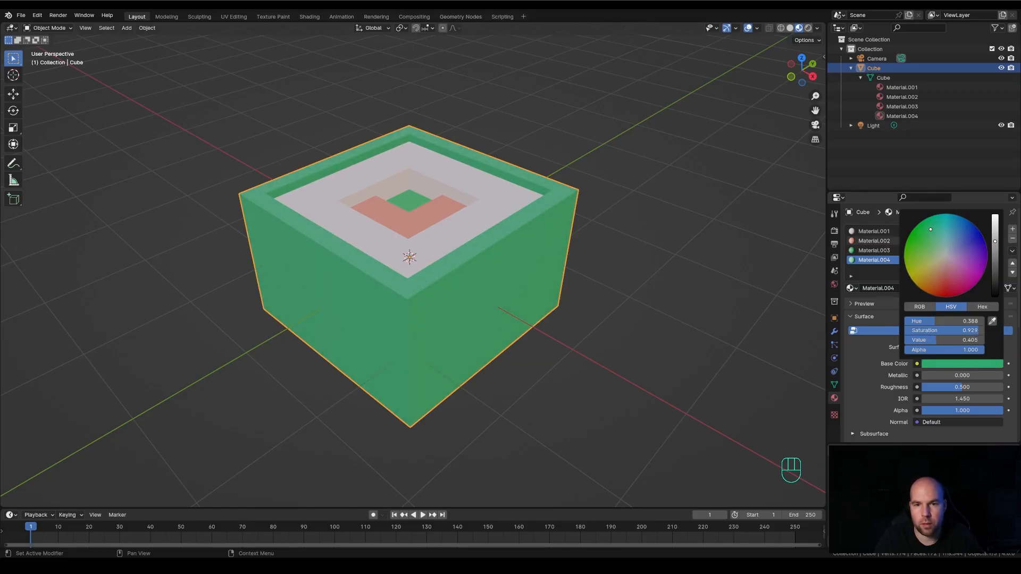
{"action": "scroll", "coordinate": [480, 248], "scroll_direction": "down", "scroll_amount": 2}
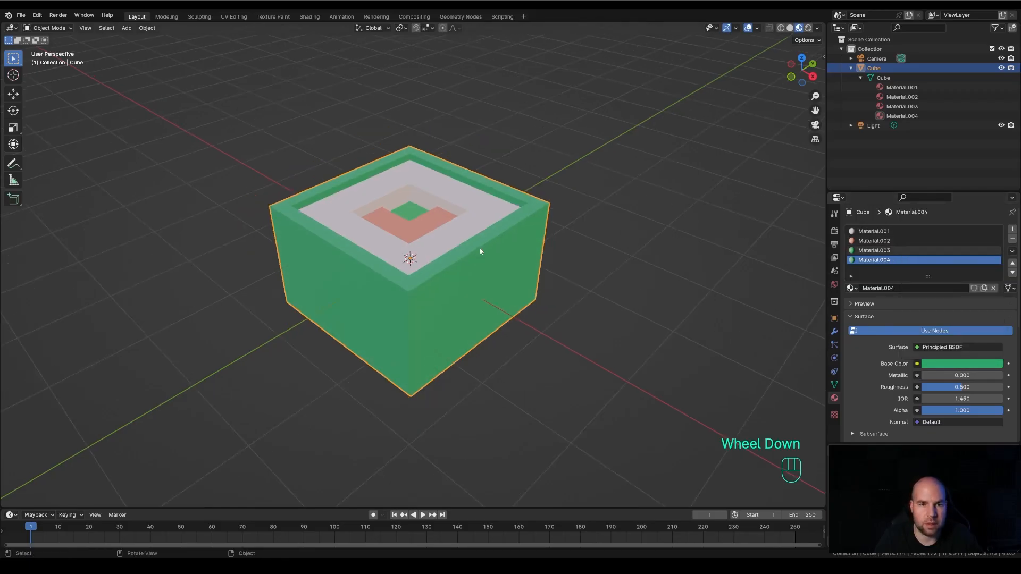
{"action": "middle_click_drag", "start_coordinate": [558, 215], "coordinate": [541, 284]}
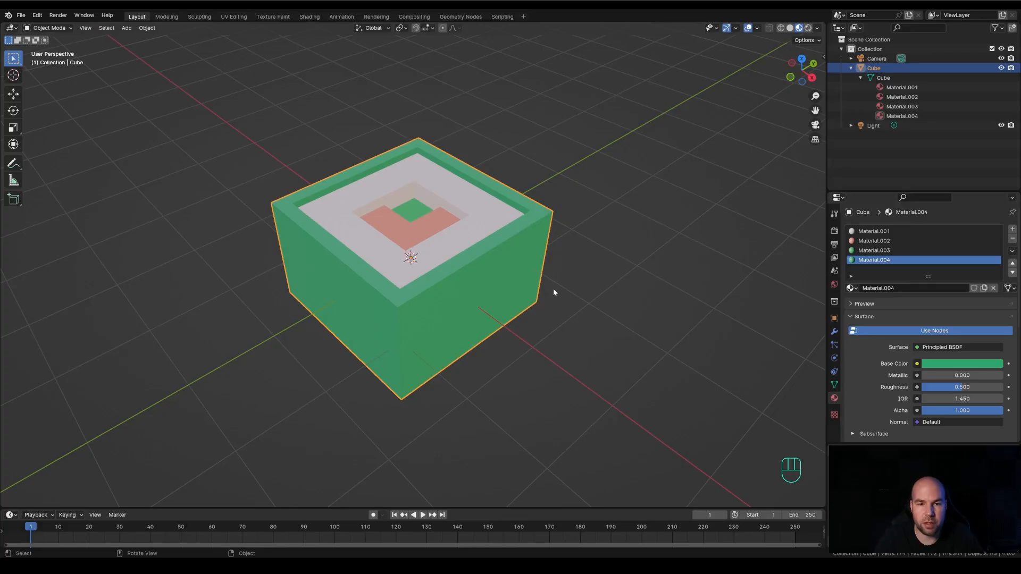
{"action": "scroll", "coordinate": [553, 288], "scroll_direction": "down", "scroll_amount": 1}
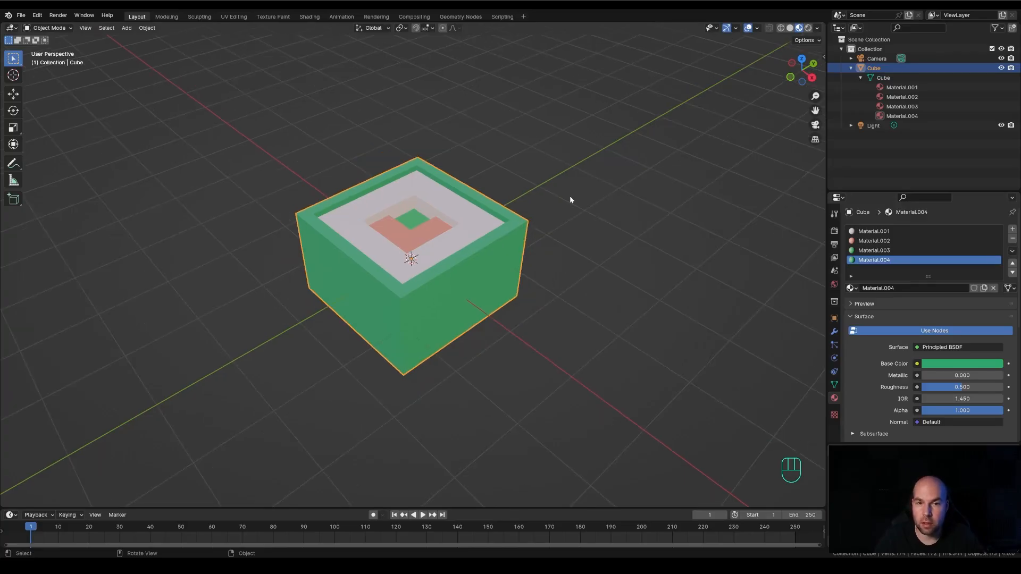